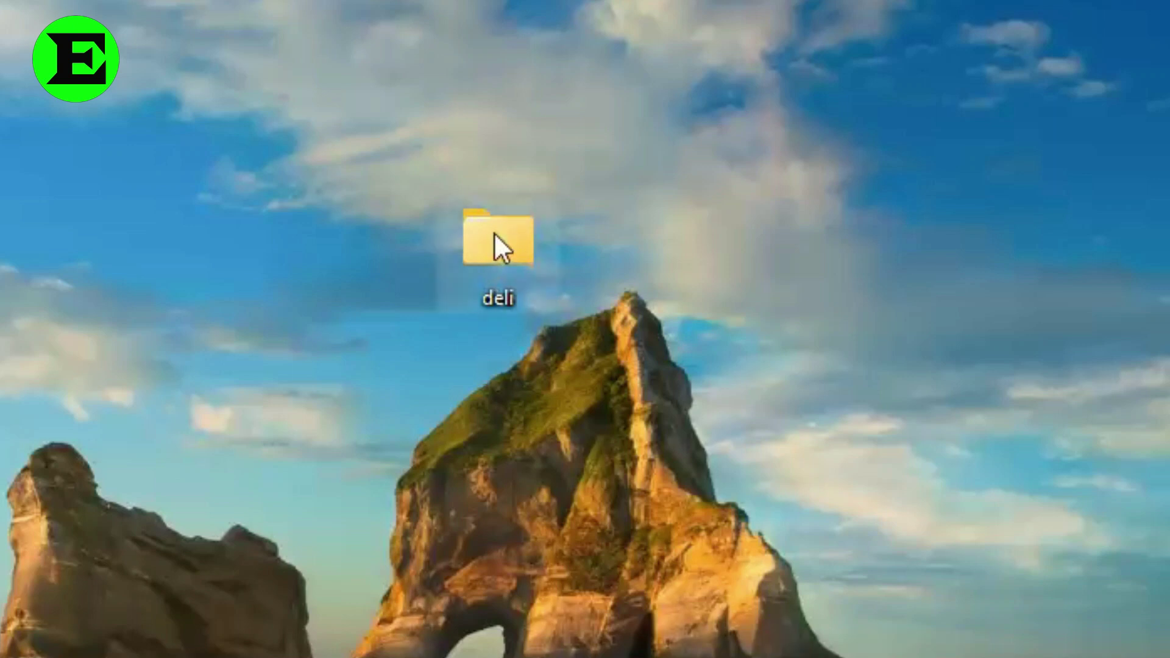
- Bring up the context menu for the deli folder on the desktop
{"action": "right_click", "coordinate": [493, 232]}
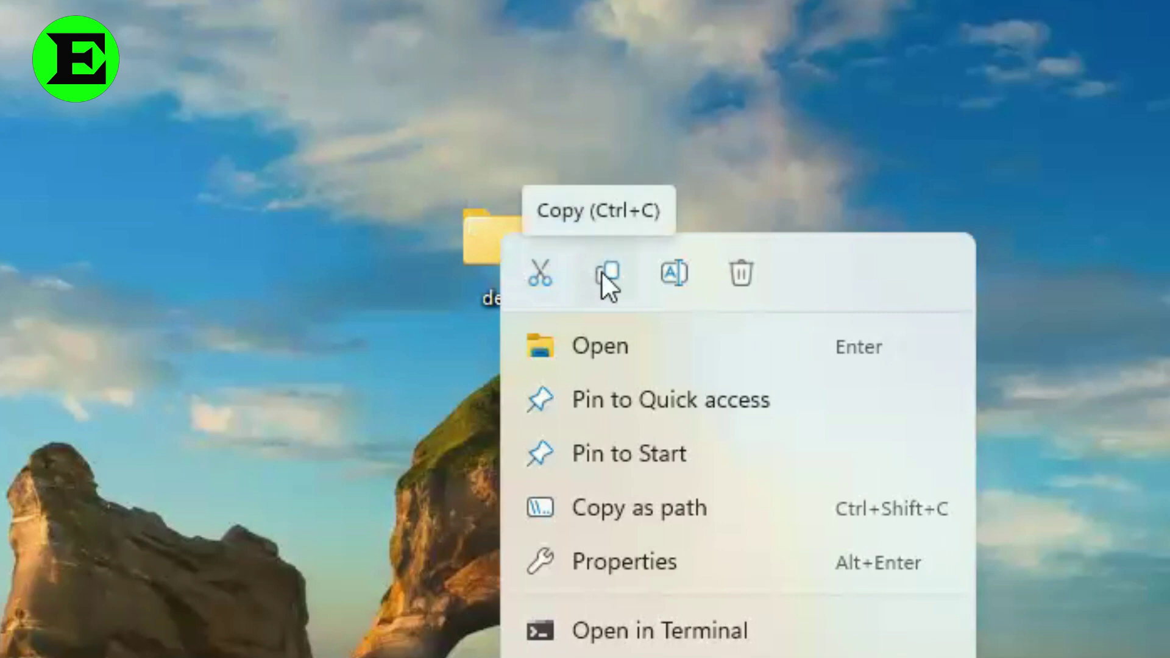
- Try deleting deli, retry twice through errors 0x8007016A and 0x80070091, then skip it
{"action": "left_click", "coordinate": [734, 273]}
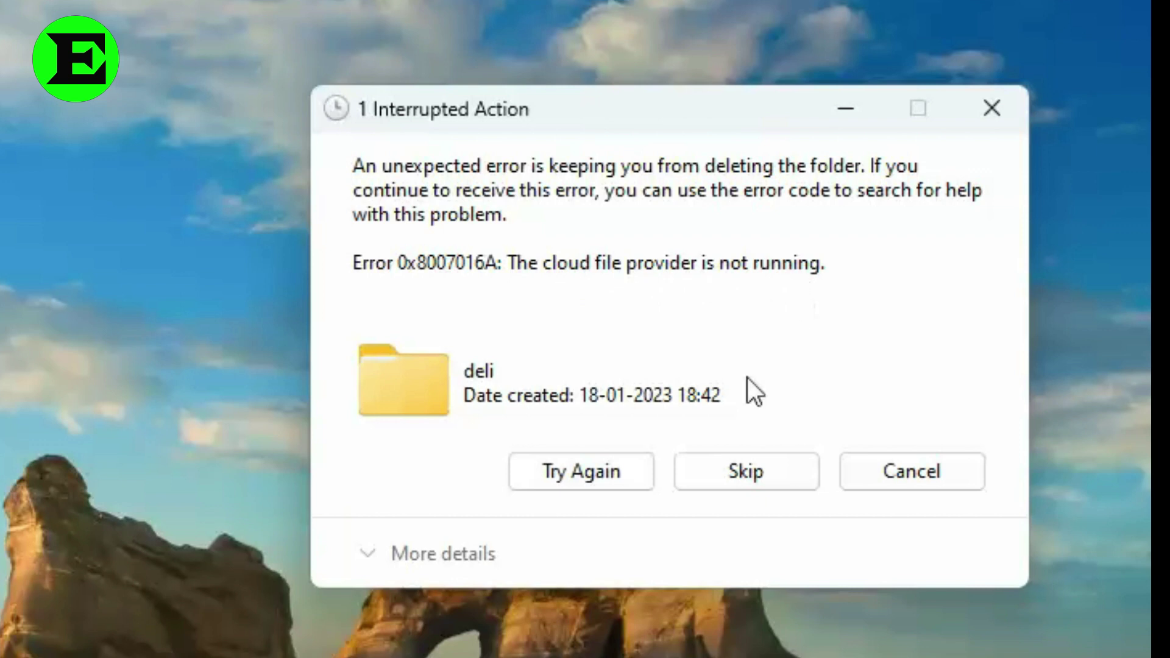
{"action": "left_click", "coordinate": [582, 475]}
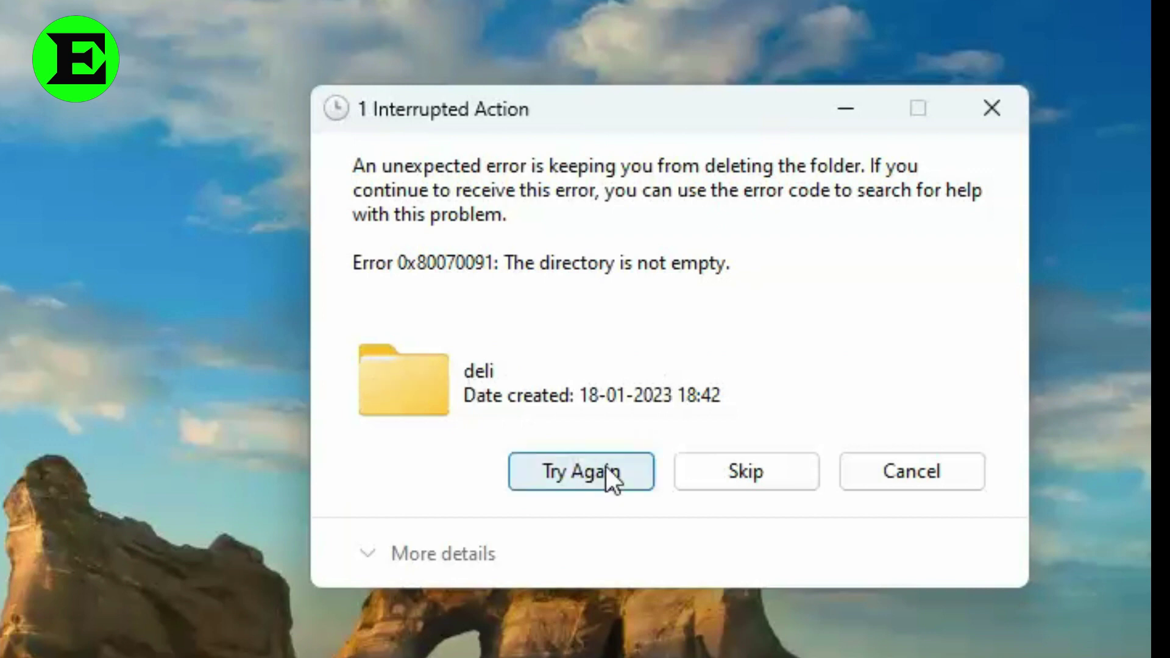
{"action": "left_click", "coordinate": [601, 471]}
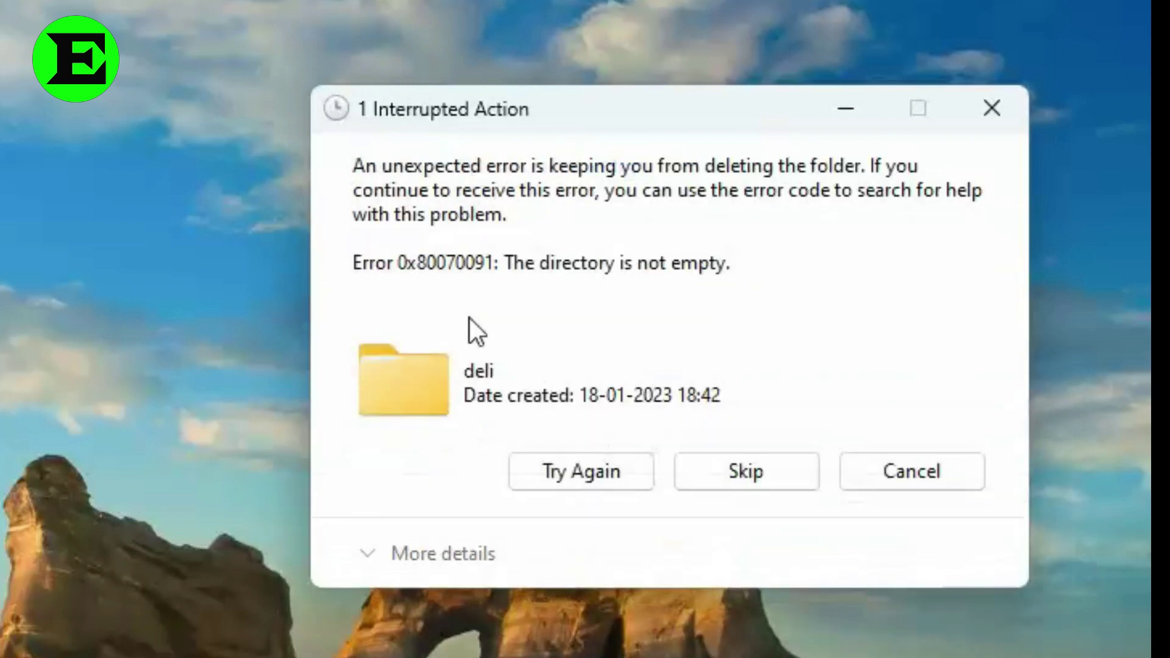
{"action": "left_click", "coordinate": [741, 475]}
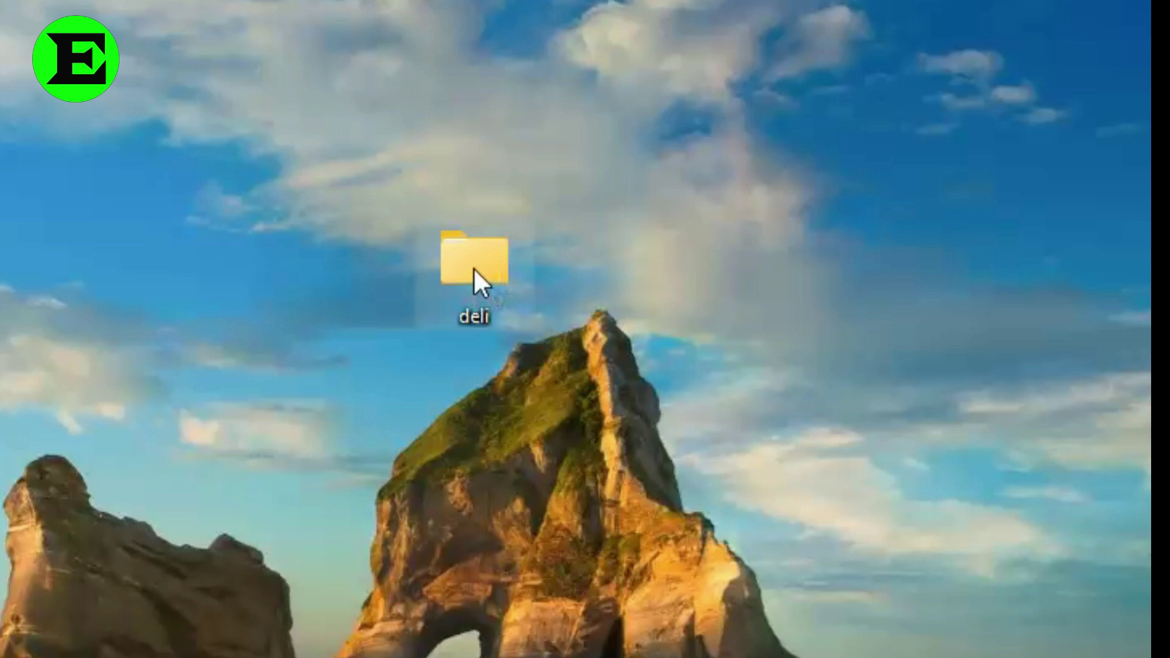
- Create a new desktop folder and rename it to 'Type any name'
{"action": "right_click", "coordinate": [289, 222]}
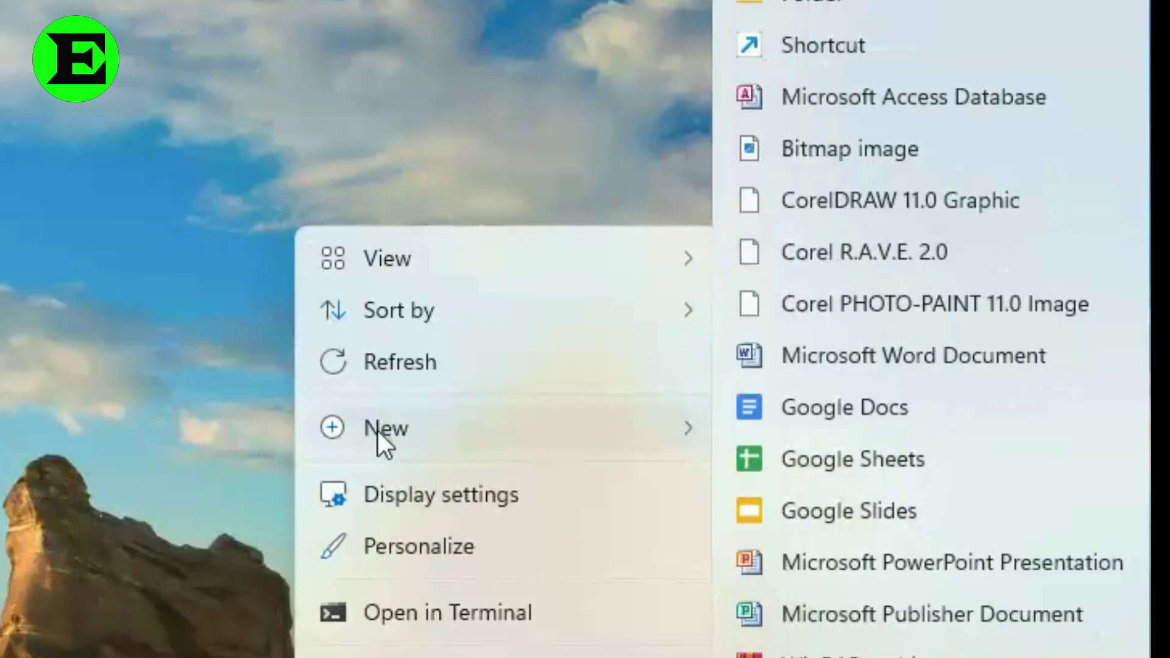
{"action": "mouse_move", "coordinate": [386, 428]}
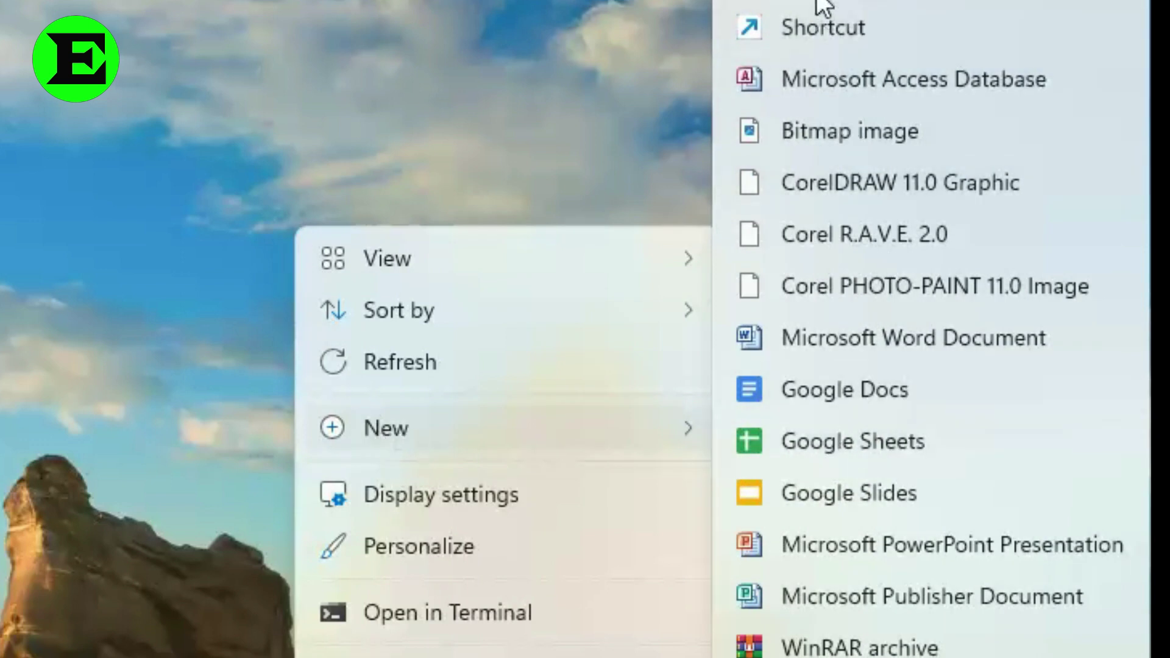
{"action": "left_click", "coordinate": [823, 7]}
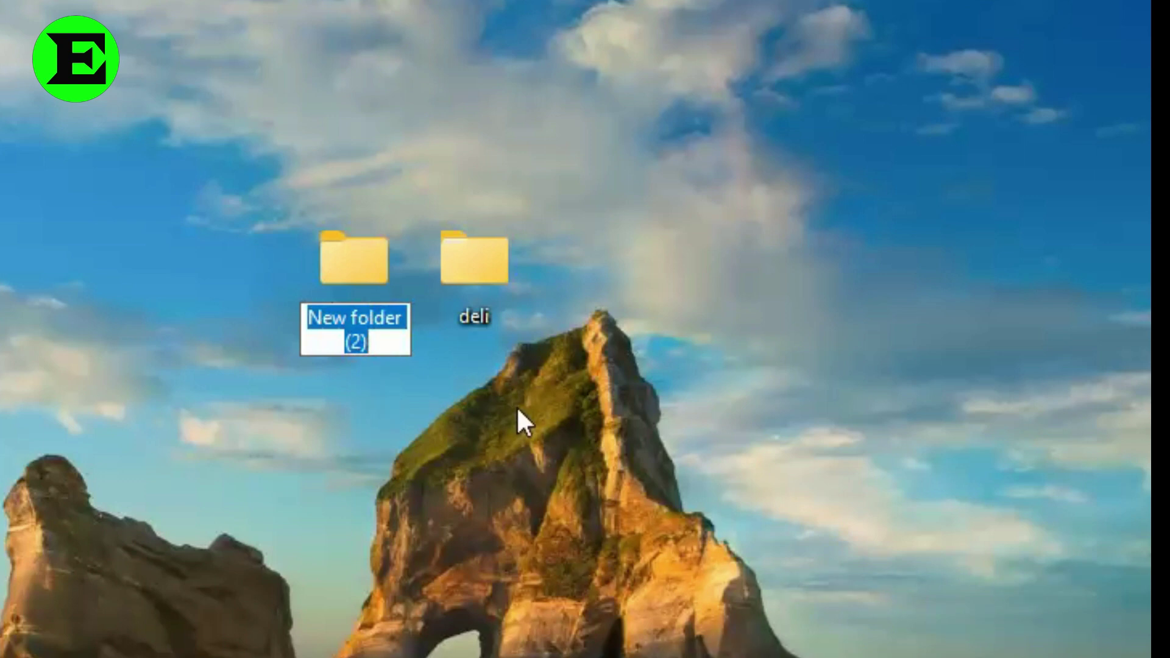
{"action": "type", "text": "re"}
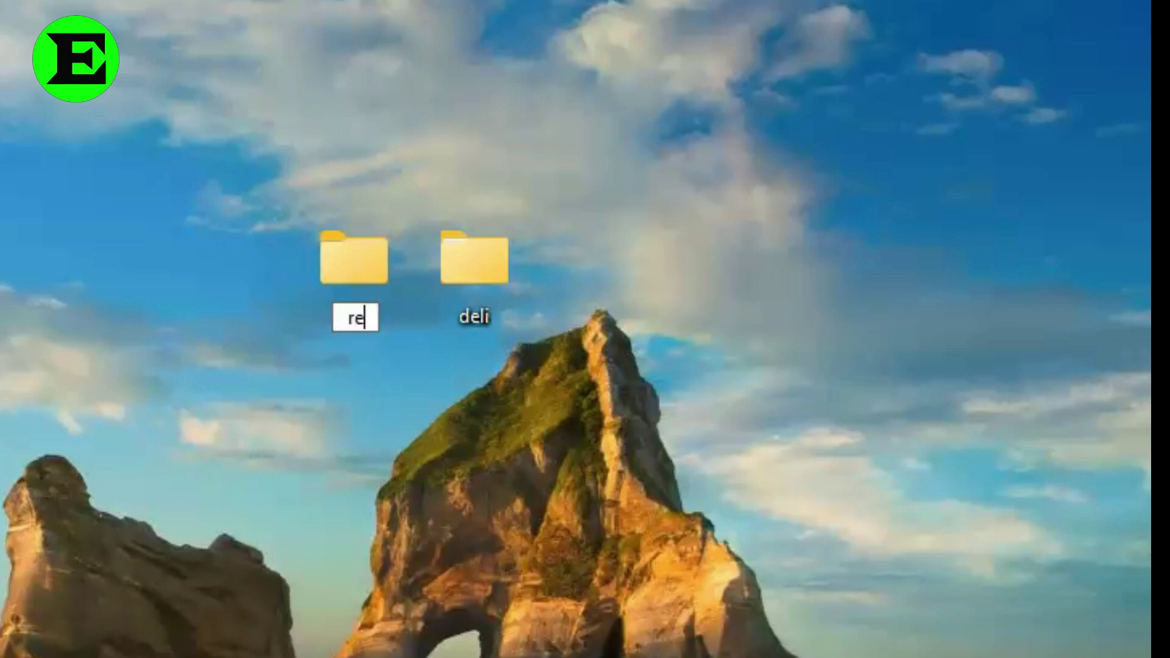
{"action": "type", "text": "name"}
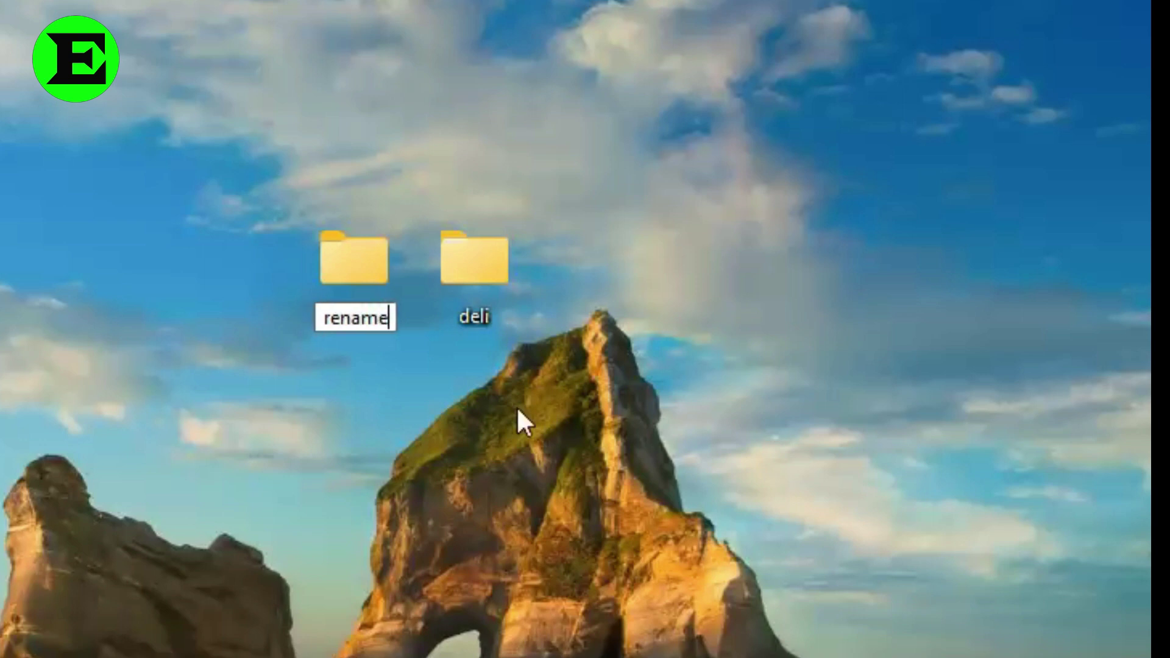
{"action": "type", "text": " th"}
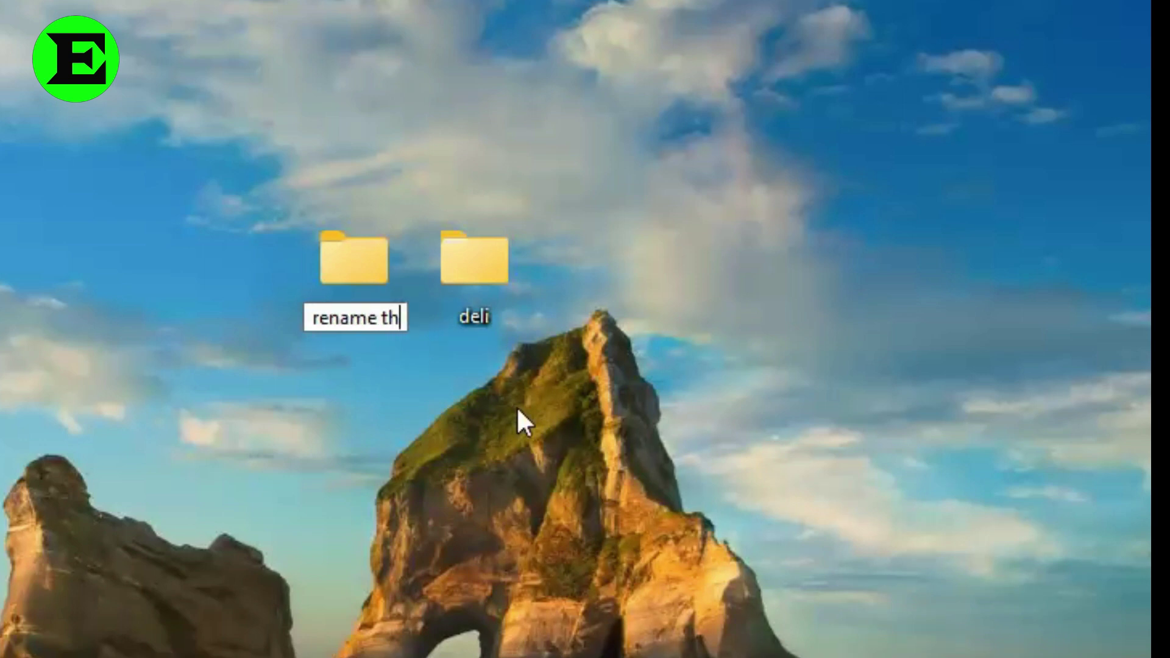
{"action": "type", "text": "e fo"}
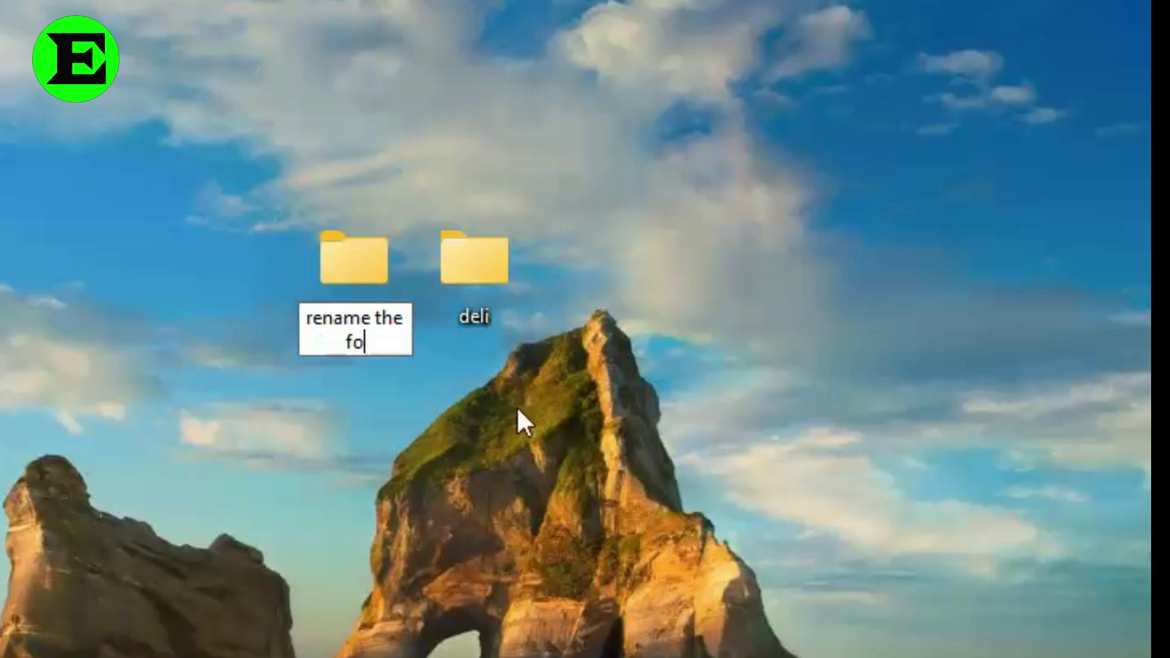
{"action": "type", "text": "lder"}
{"action": "key", "text": "Return"}
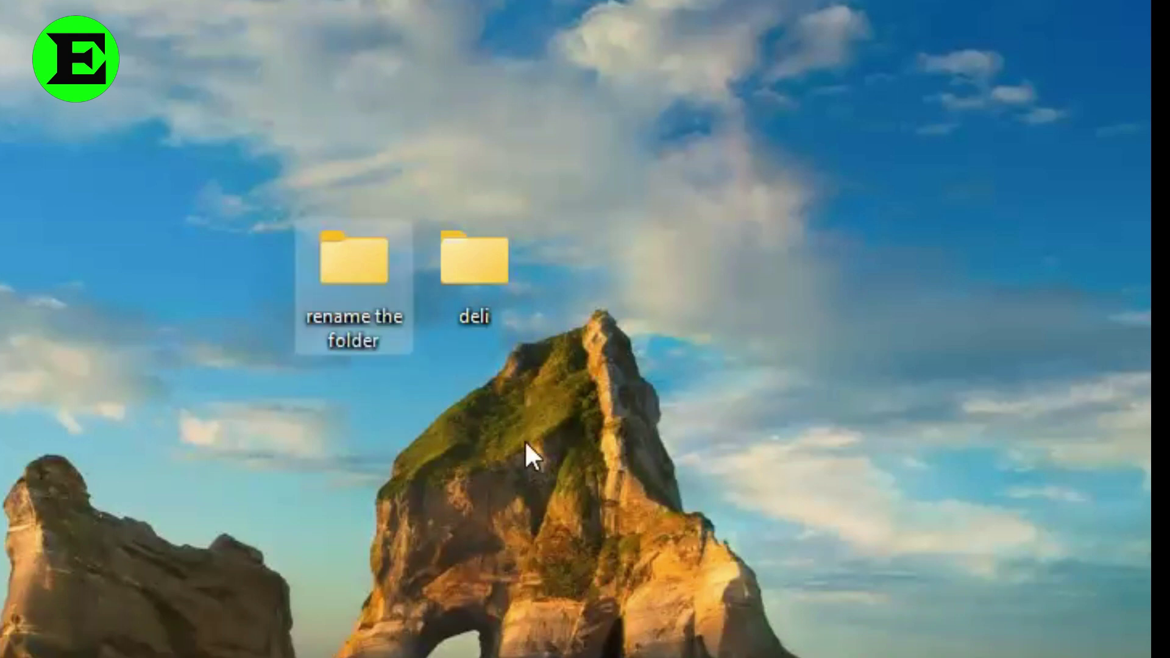
{"action": "left_click", "coordinate": [359, 324]}
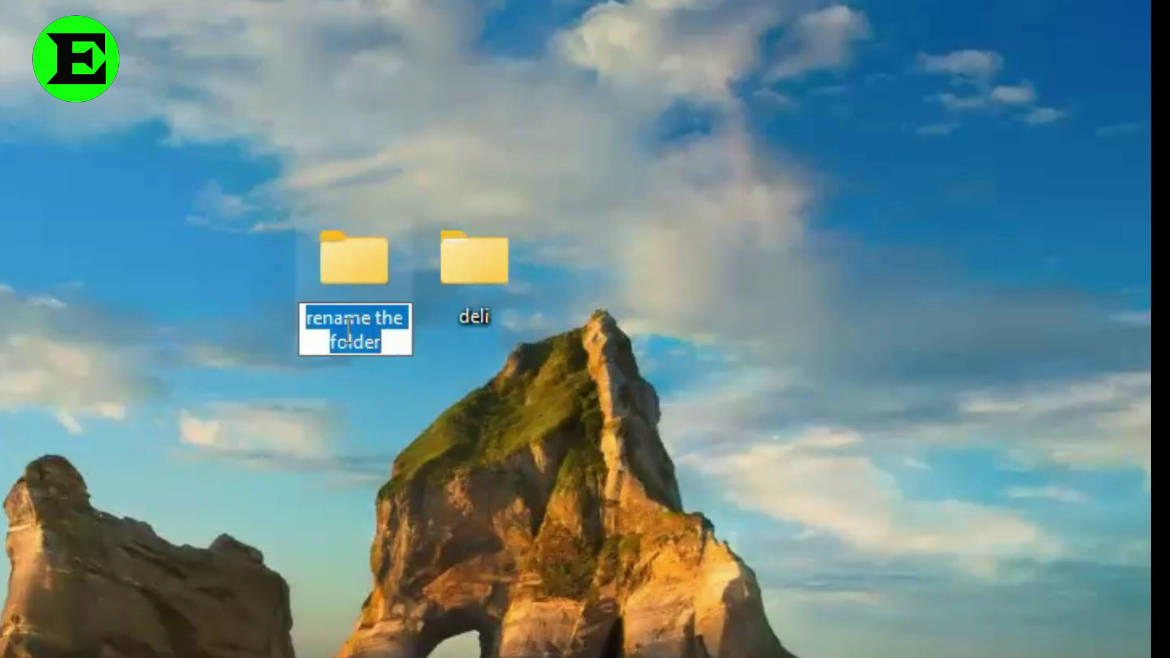
{"action": "type", "text": "Typ"}
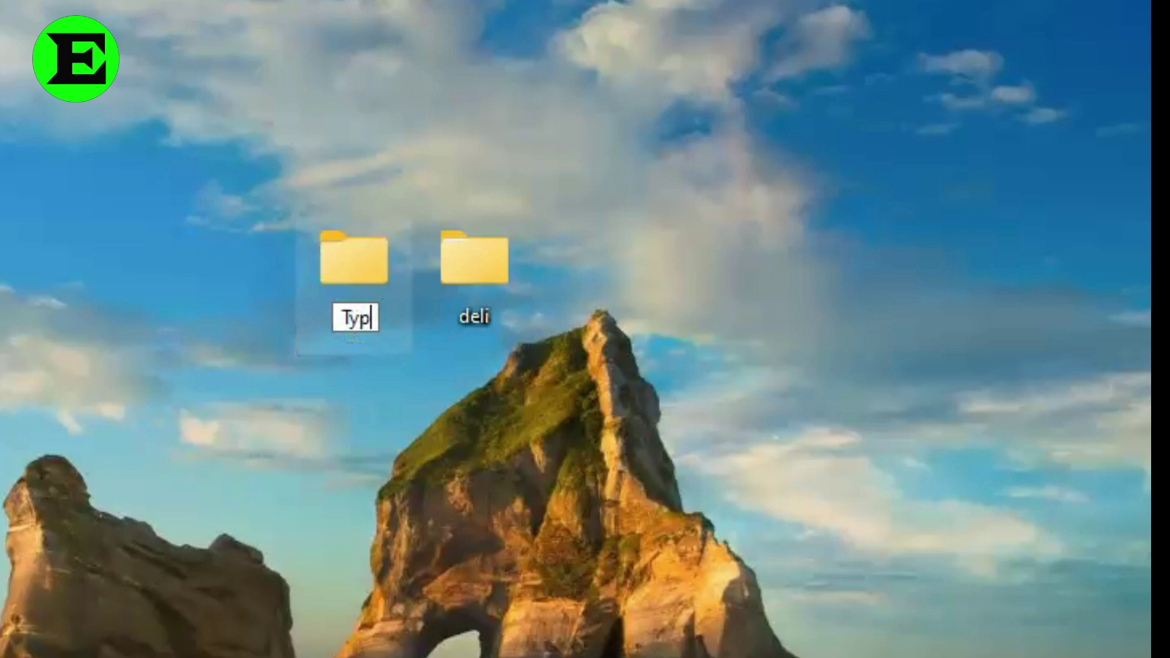
{"action": "type", "text": "e any "}
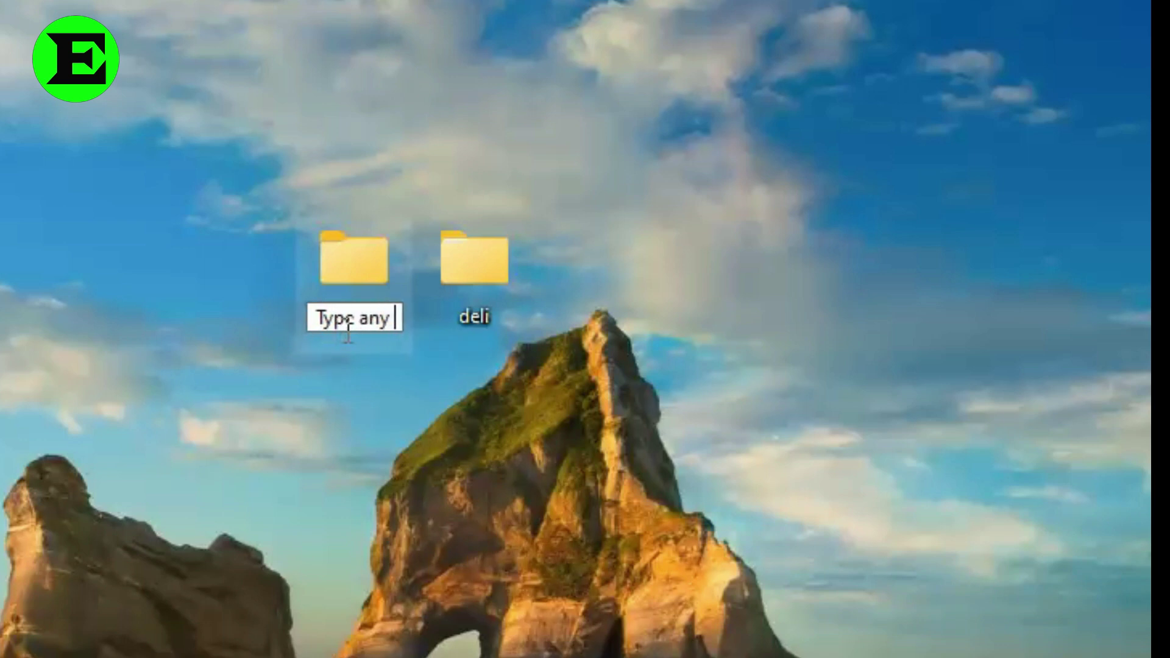
{"action": "type", "text": "name"}
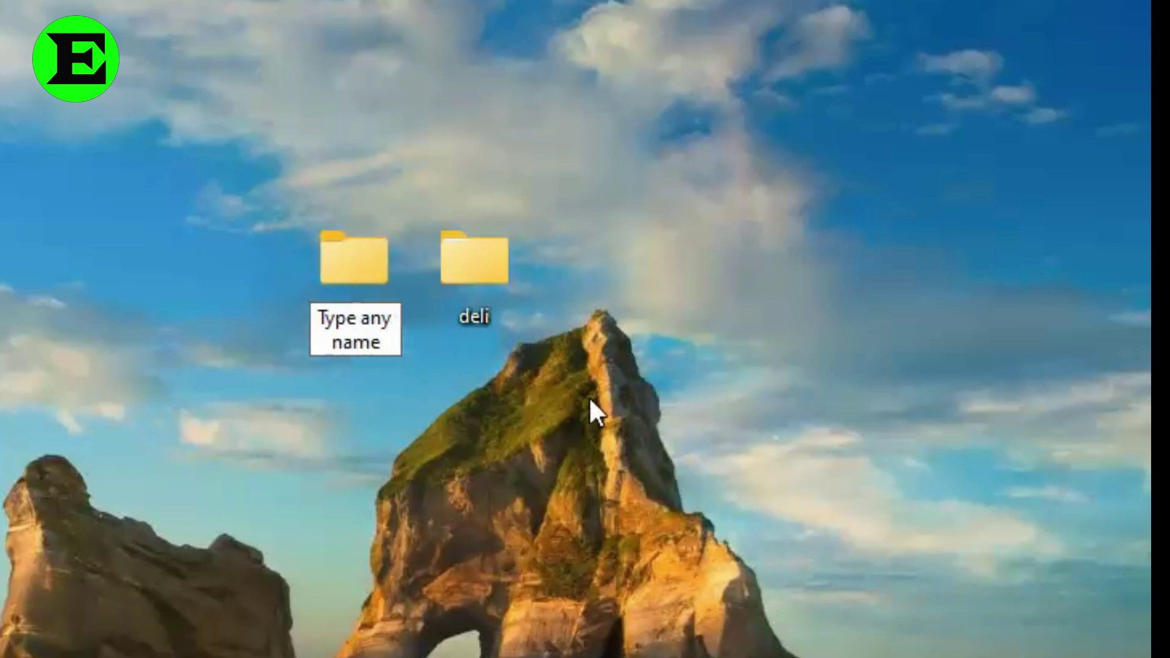
{"action": "key", "text": "Return"}
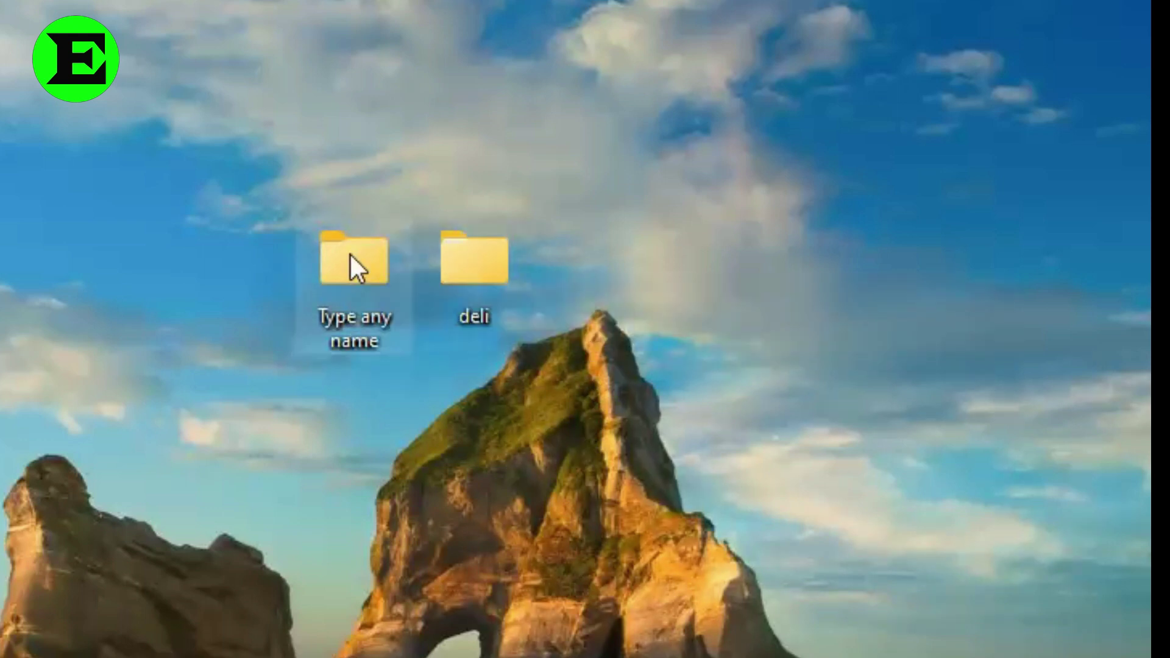
- Drag deli onto Type any name and confirm deli is now empty
{"action": "left_click", "coordinate": [473, 255]}
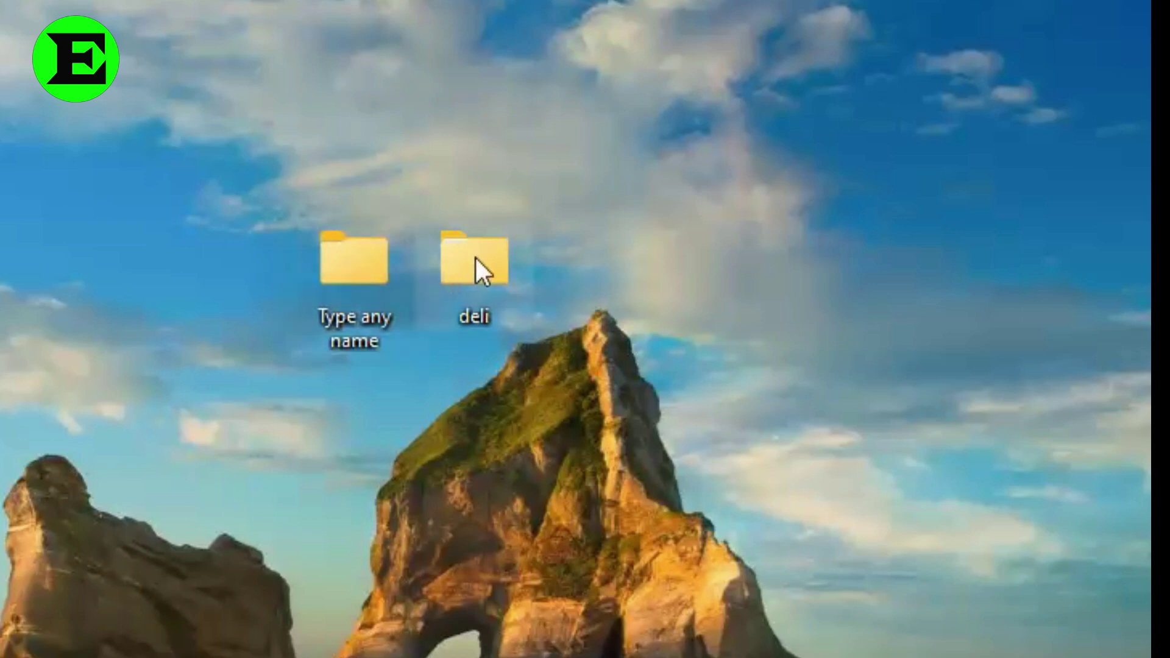
{"action": "left_click_drag", "start_coordinate": [474, 257], "coordinate": [353, 256]}
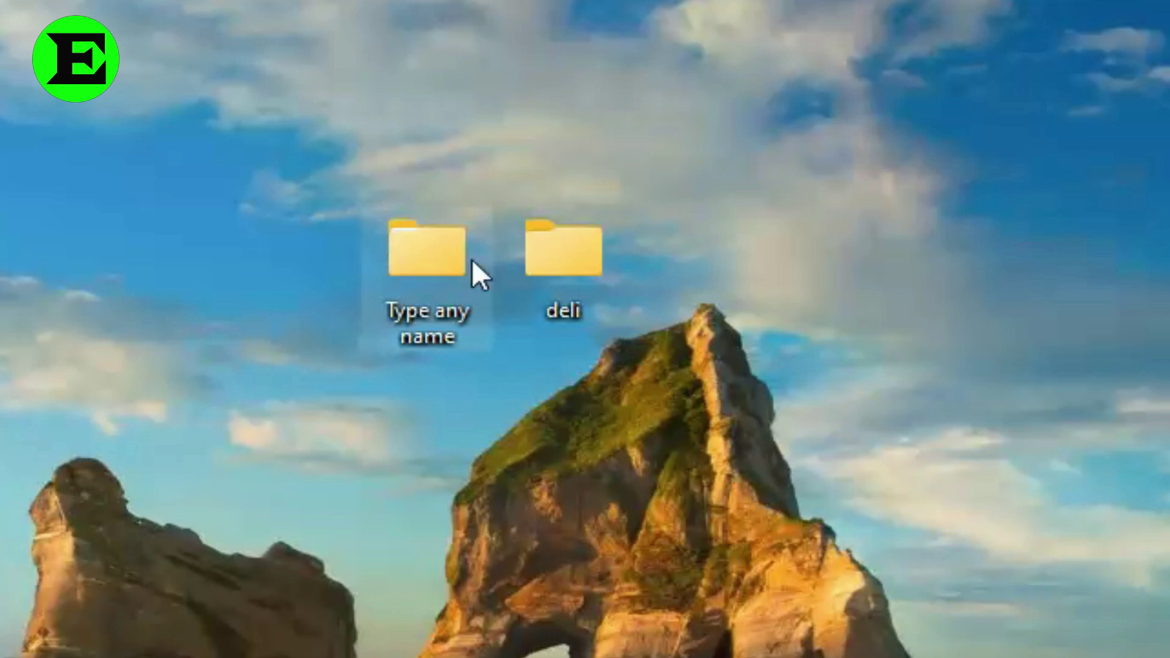
{"action": "double_click", "coordinate": [562, 259]}
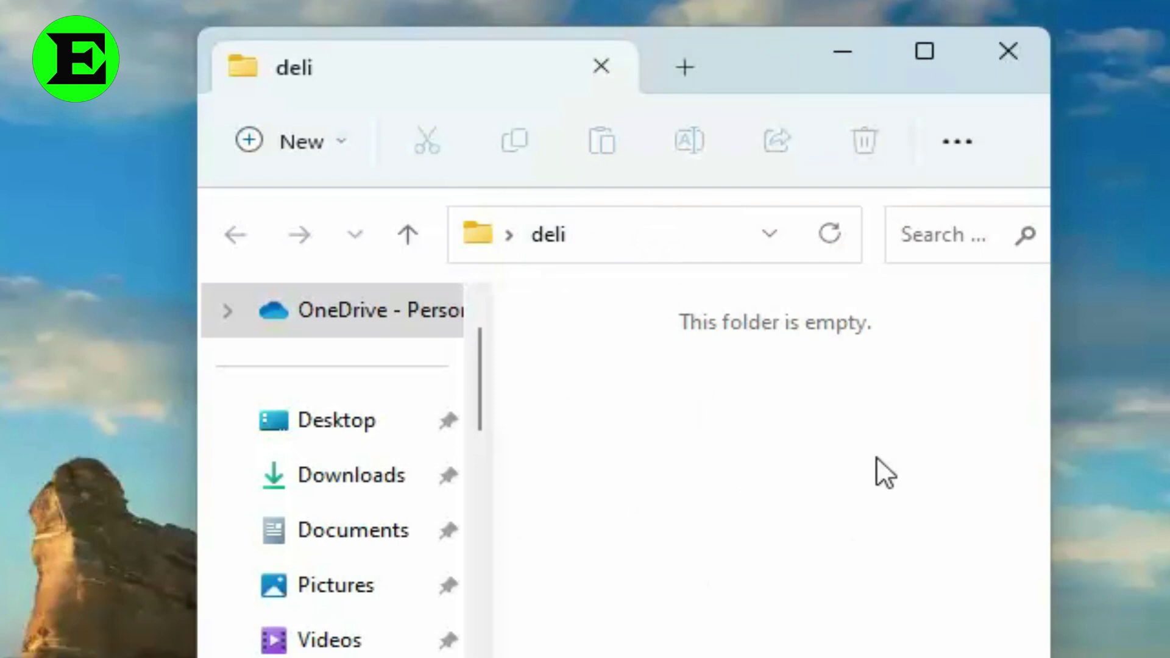
{"action": "left_click", "coordinate": [1007, 50]}
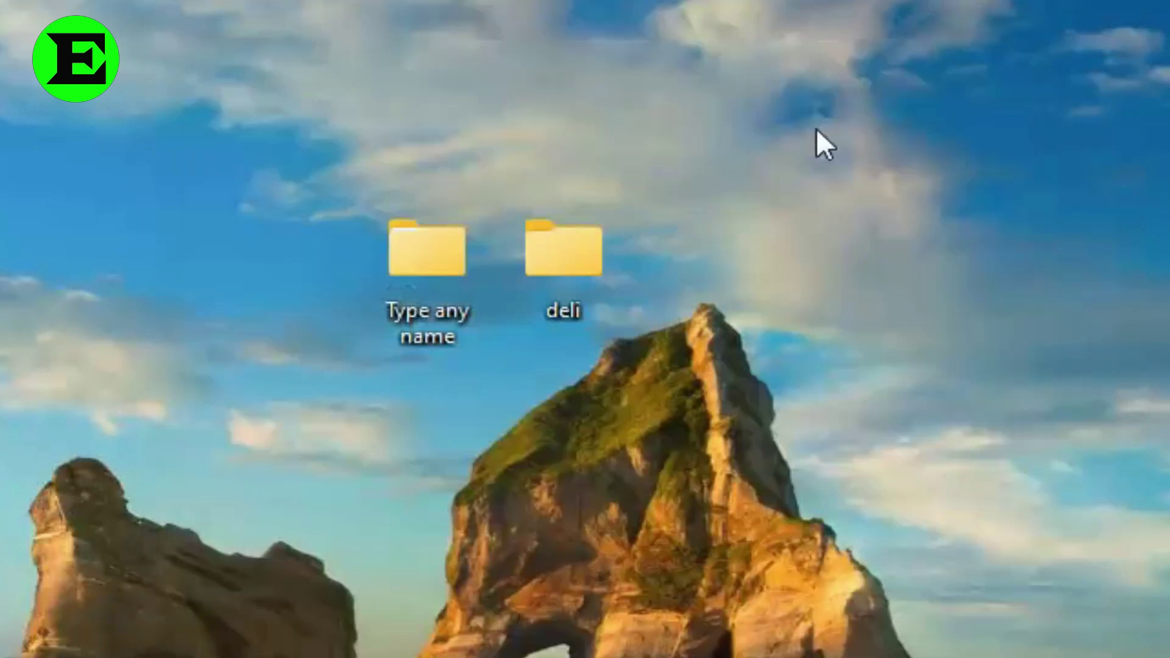
- Verify Type any name now holds subfolders 1, 2, 3 and 4
{"action": "double_click", "coordinate": [432, 257]}
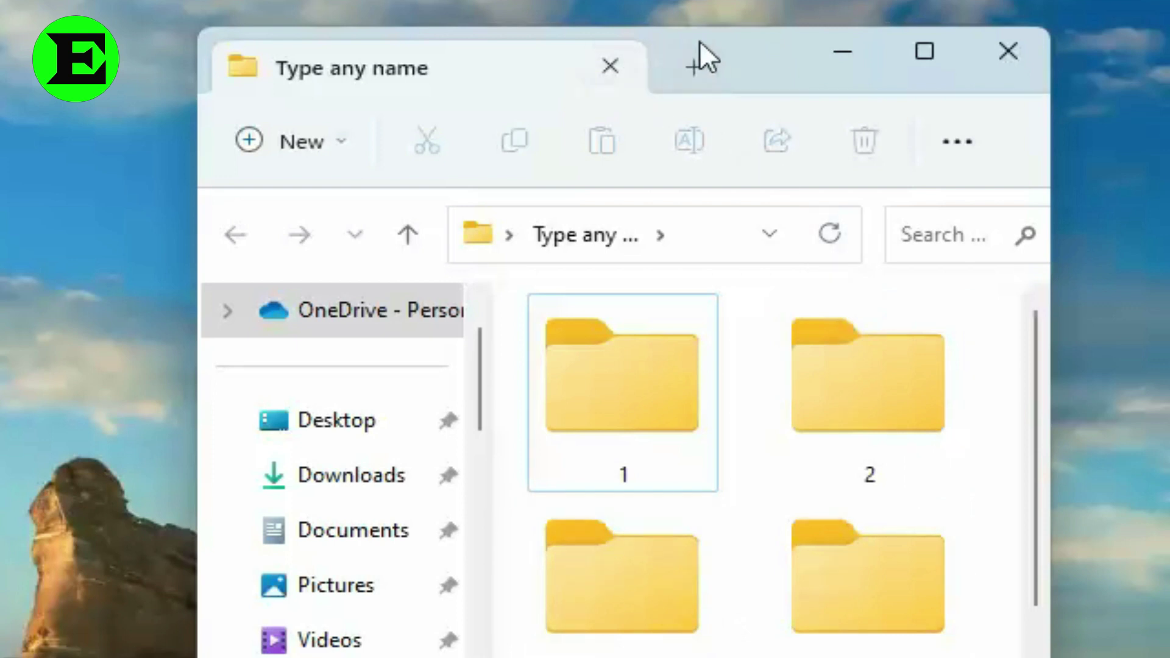
{"action": "left_click_drag", "start_coordinate": [708, 41], "coordinate": [690, 19]}
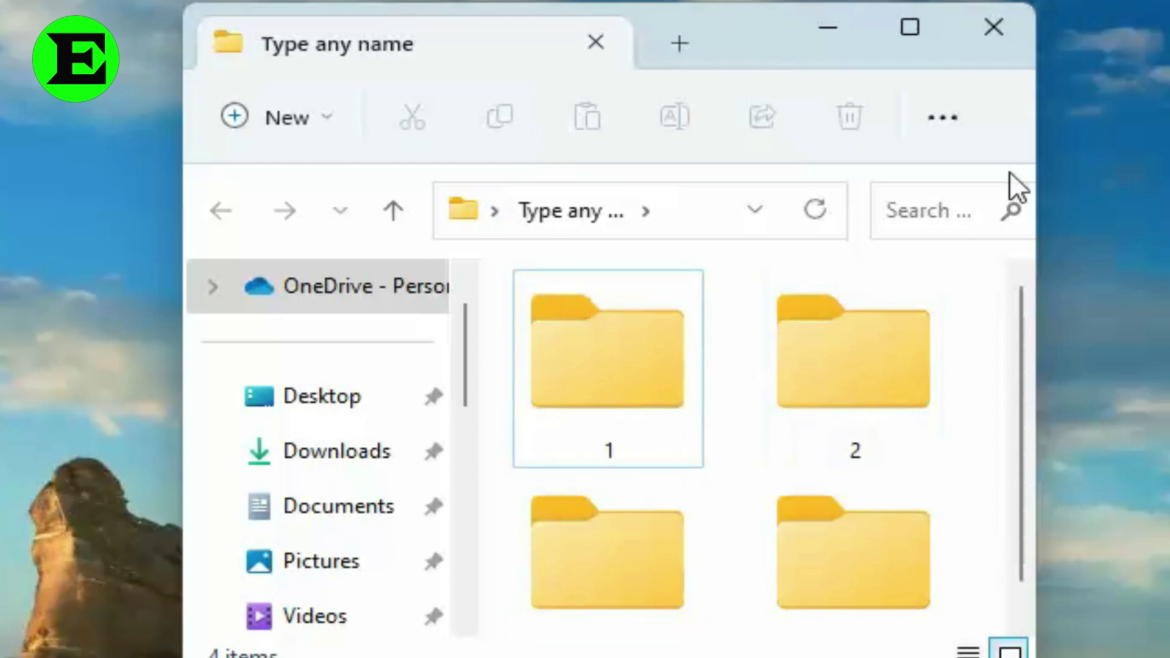
{"action": "left_click", "coordinate": [982, 29]}
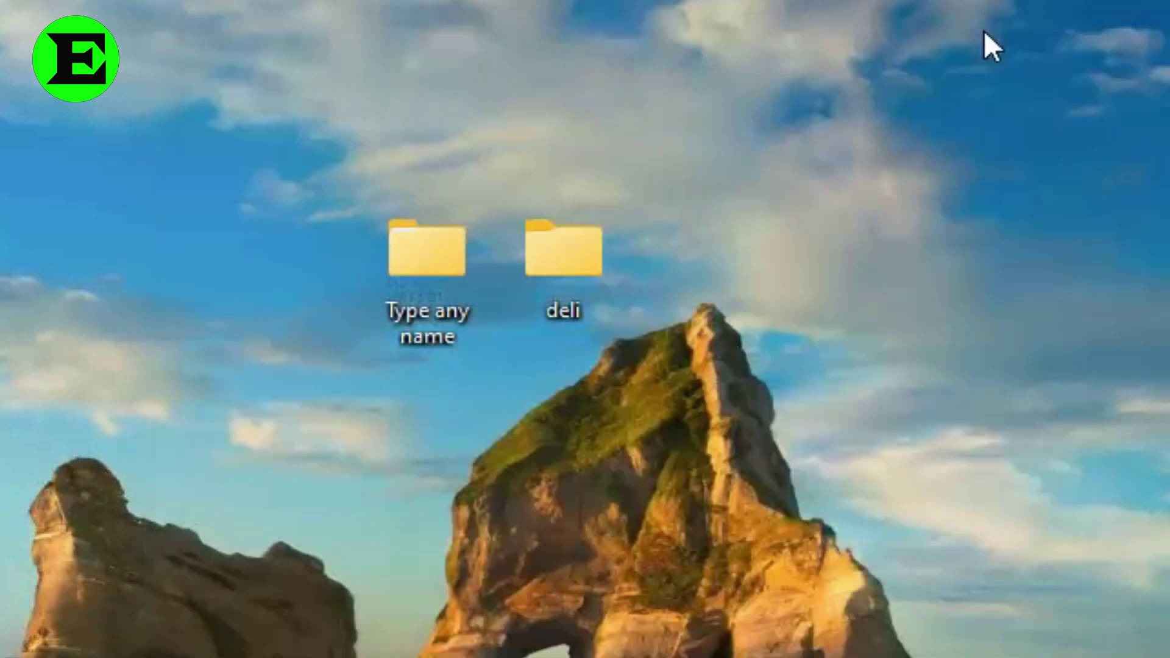
- Delete the Type any name folder and then the emptied deli folder
{"action": "right_click", "coordinate": [433, 262]}
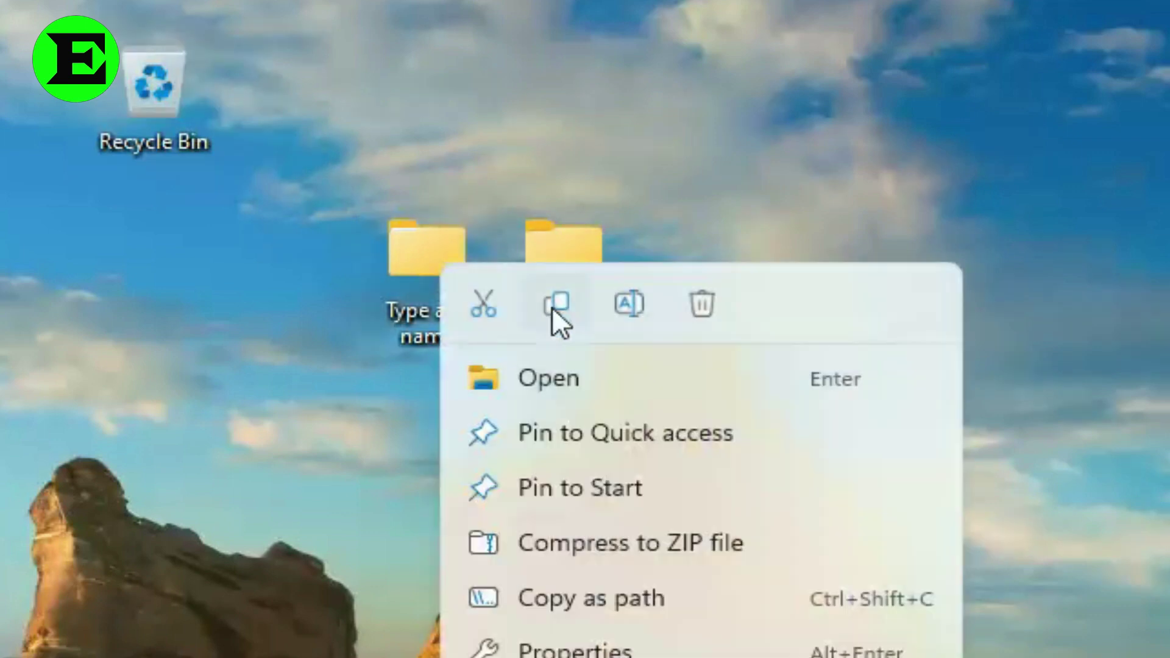
{"action": "left_click", "coordinate": [703, 302]}
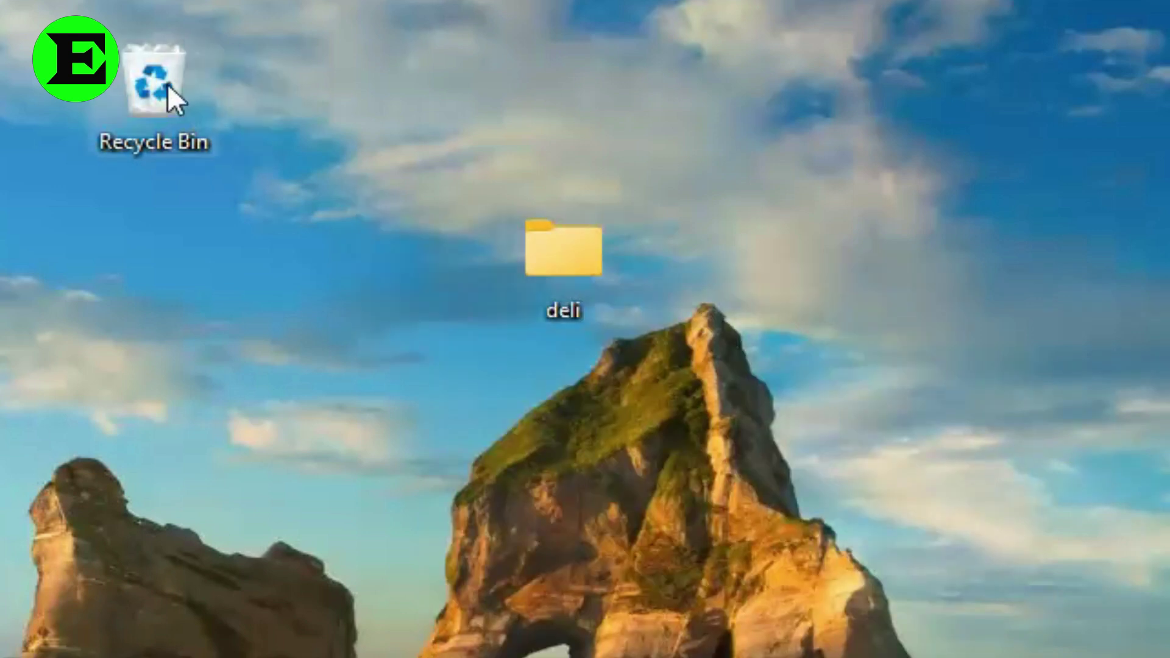
{"action": "right_click", "coordinate": [565, 255]}
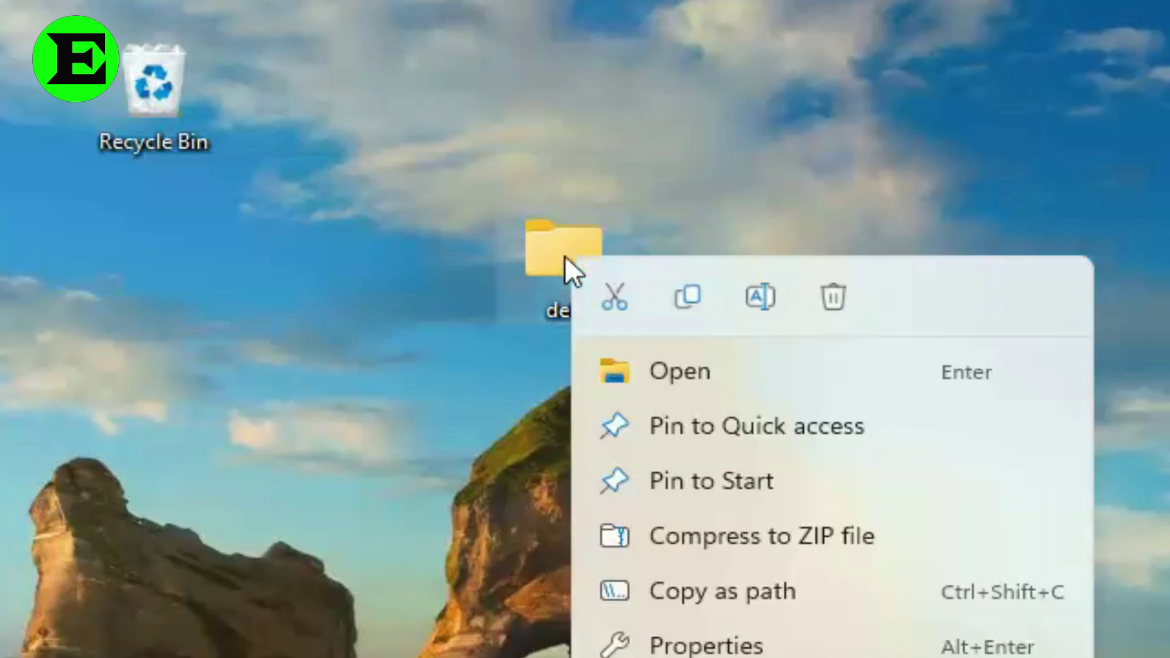
{"action": "left_click", "coordinate": [833, 295]}
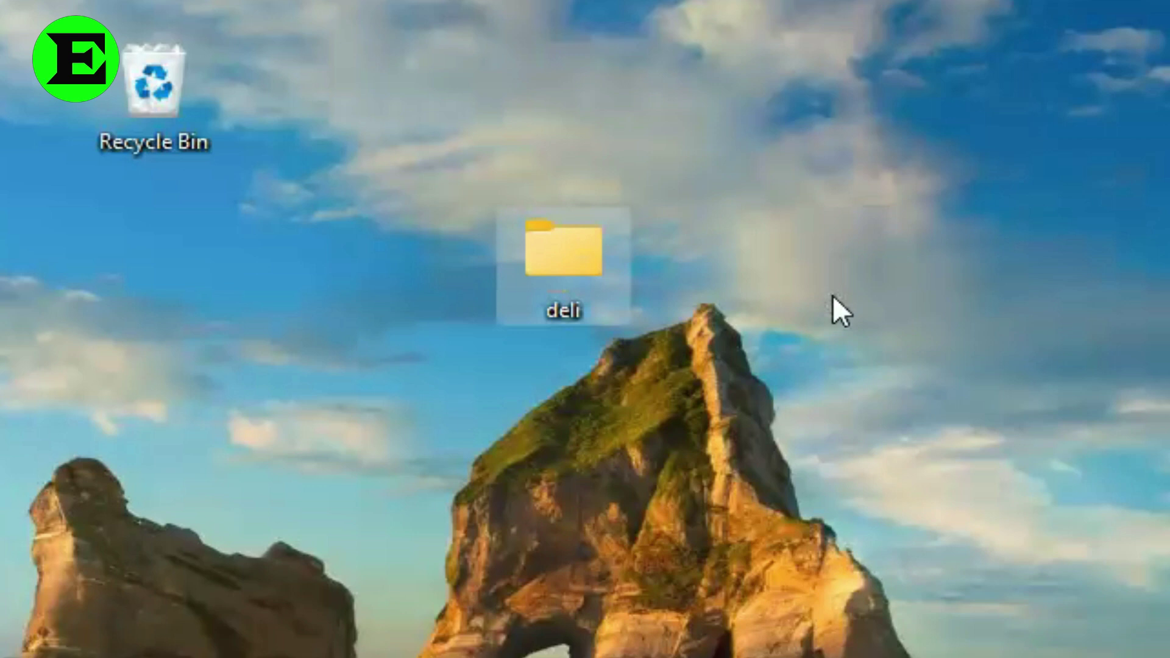
- Check the Recycle Bin, then empty it to permanently delete both folders
{"action": "double_click", "coordinate": [158, 86]}
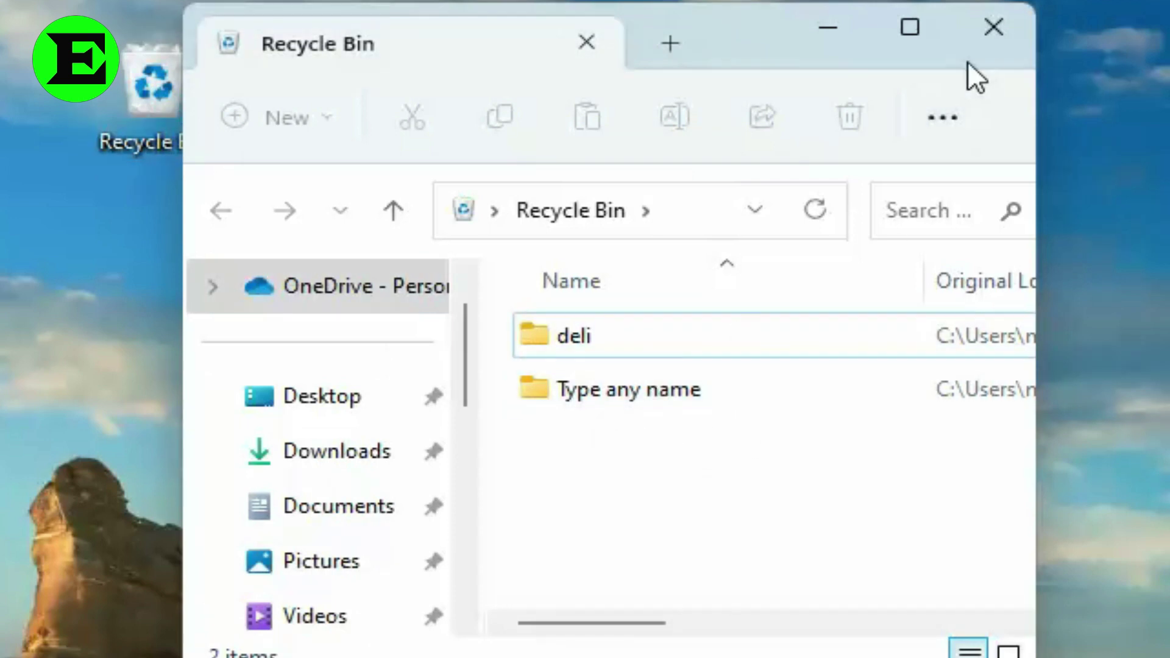
{"action": "left_click", "coordinate": [994, 26]}
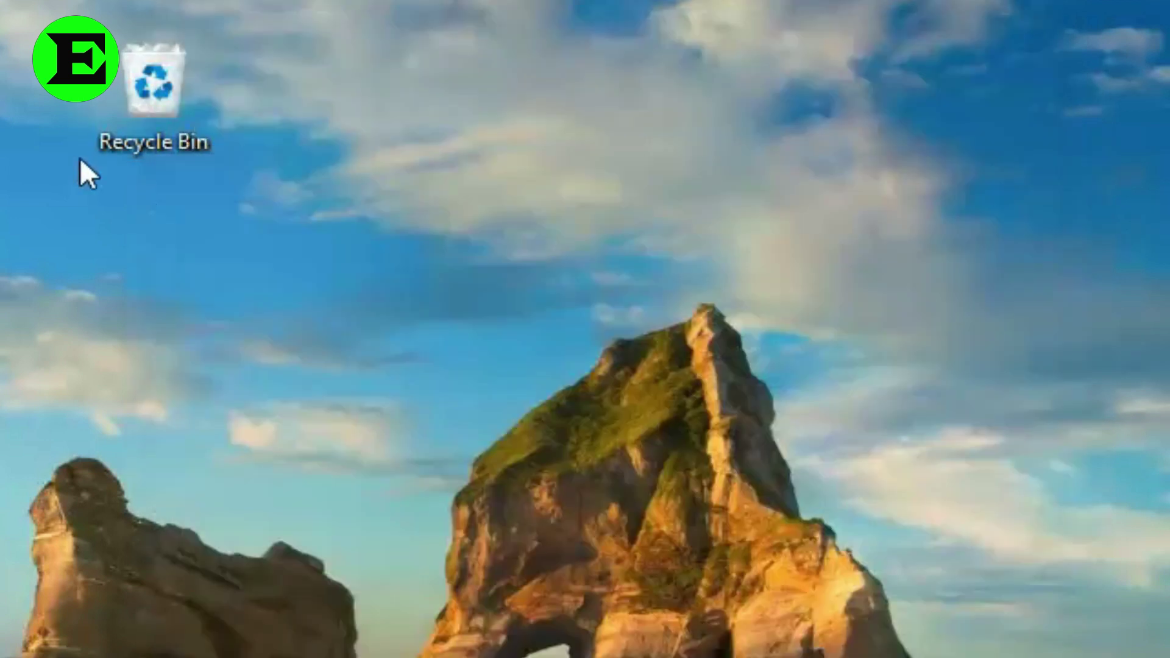
{"action": "right_click", "coordinate": [150, 94]}
{"action": "left_click", "coordinate": [268, 267]}
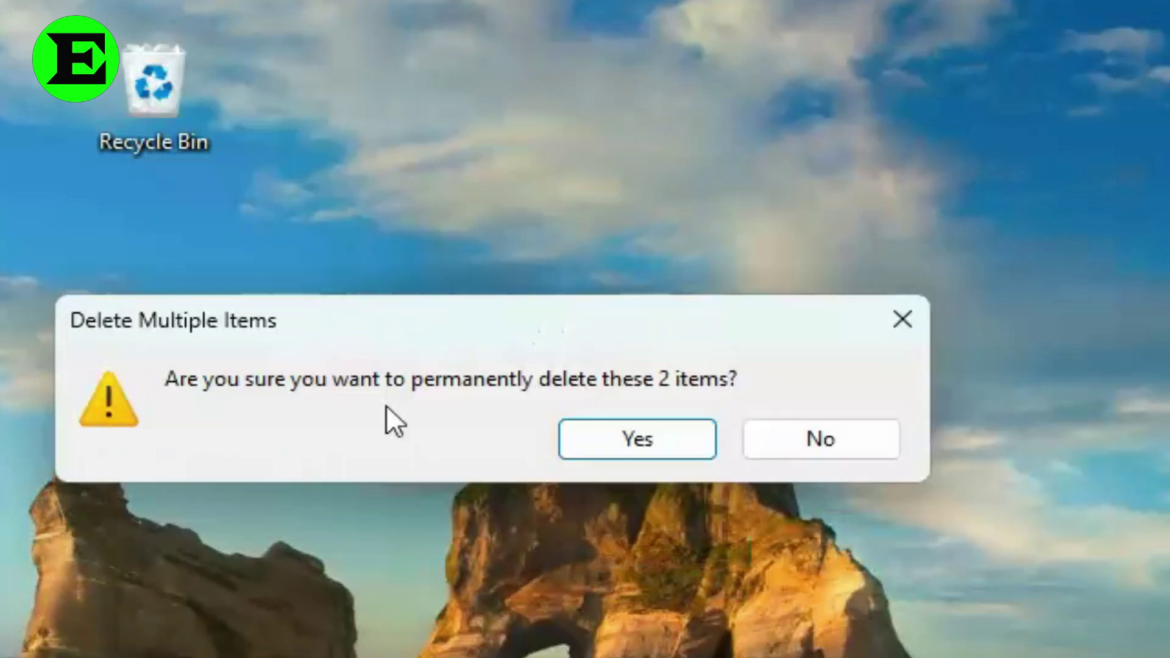
{"action": "left_click", "coordinate": [663, 438]}
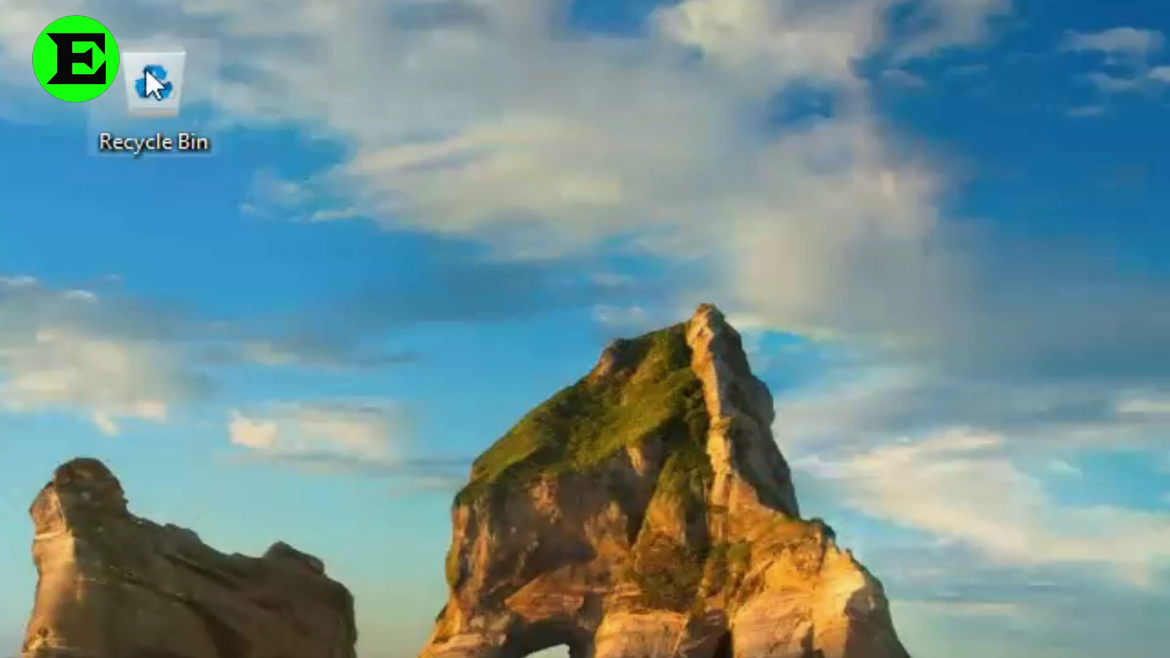